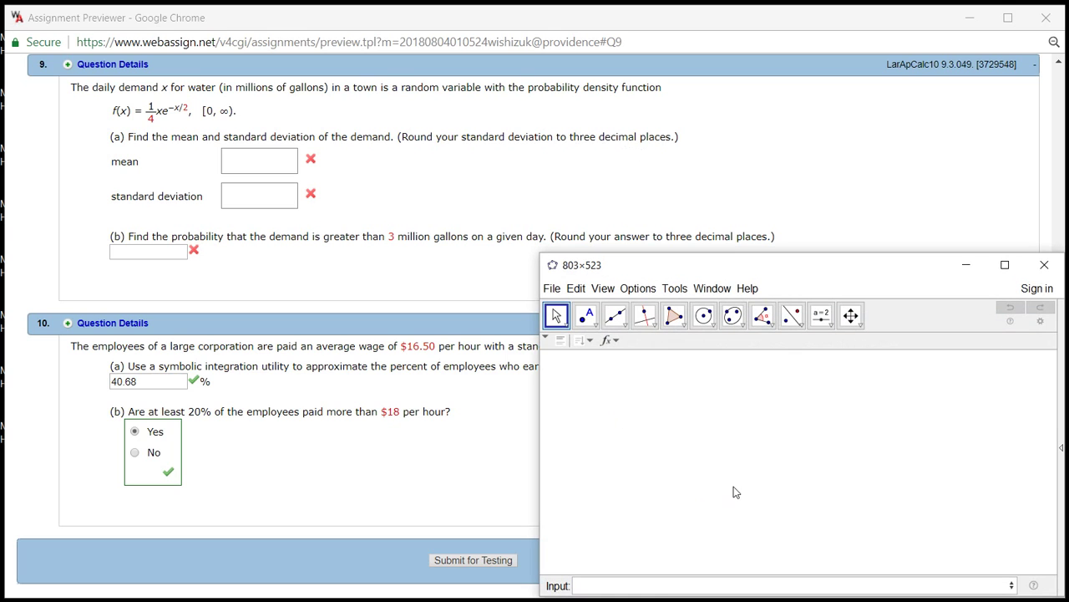
Step: Define the density function f(x) = (1/4)x·exp(−x/2) in the Input bar
click(607, 588)
text(f)
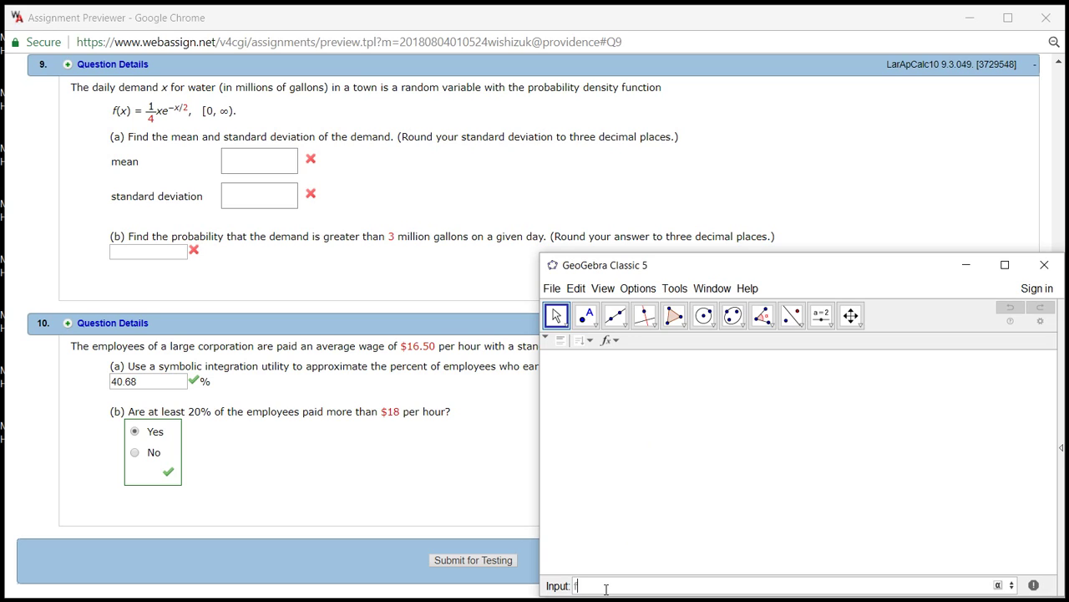
text((x)
text(=)
text((1/4)
text(x*e)
text(xp()
text(-)
text(x/2)
key(Return)
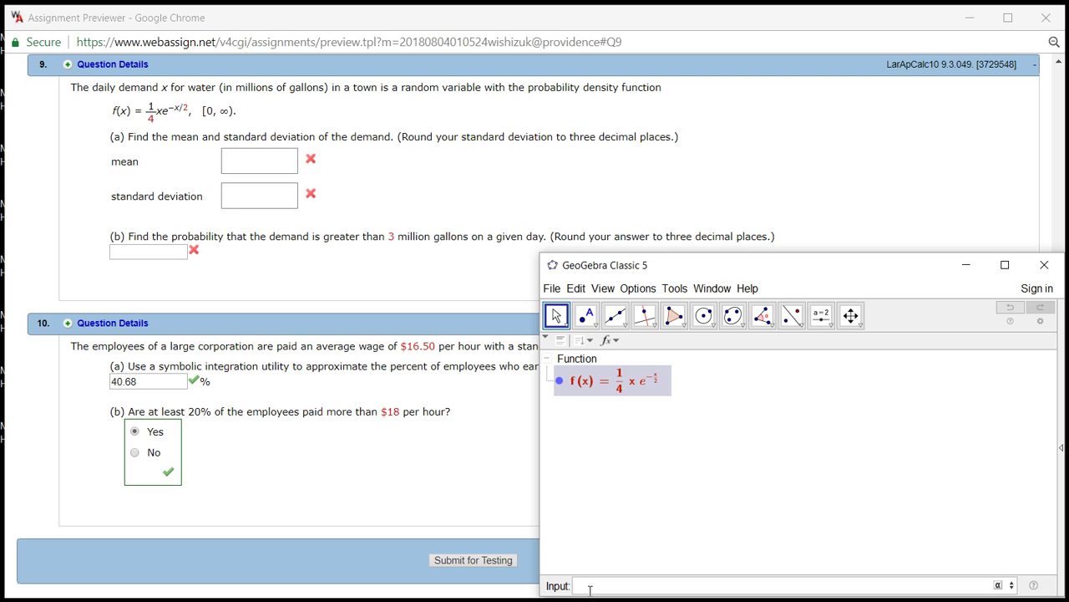
Step: Integrate x·f(x) from 0 to ∞ to get a = 4, and enter 4 as the WebAssign mean
text(Int)
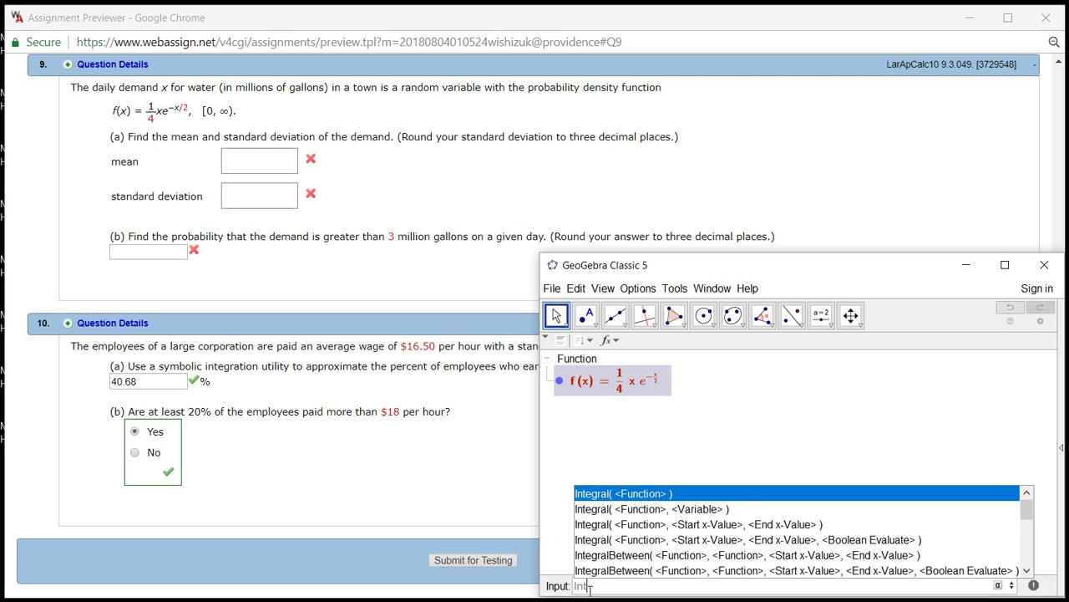
click(602, 525)
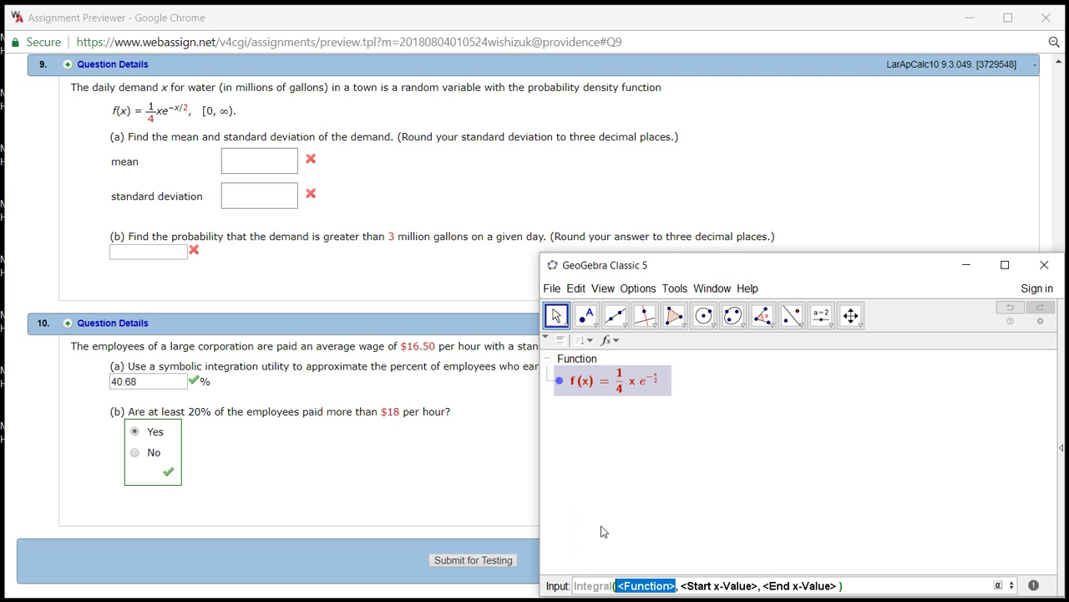
text(x)
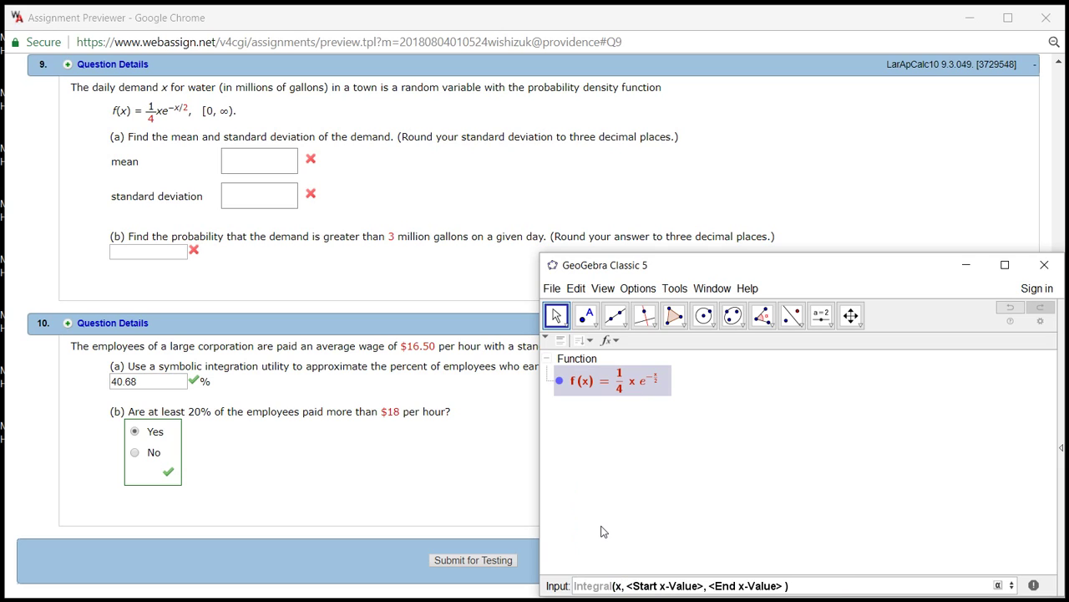
text(*f(x)
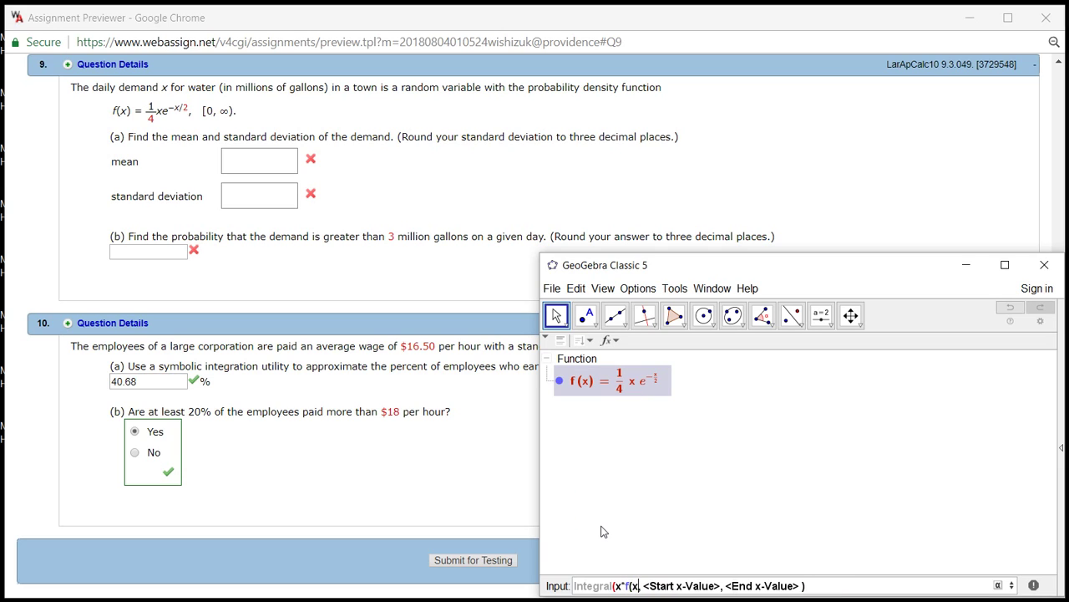
text())
key(Tab)
text(0)
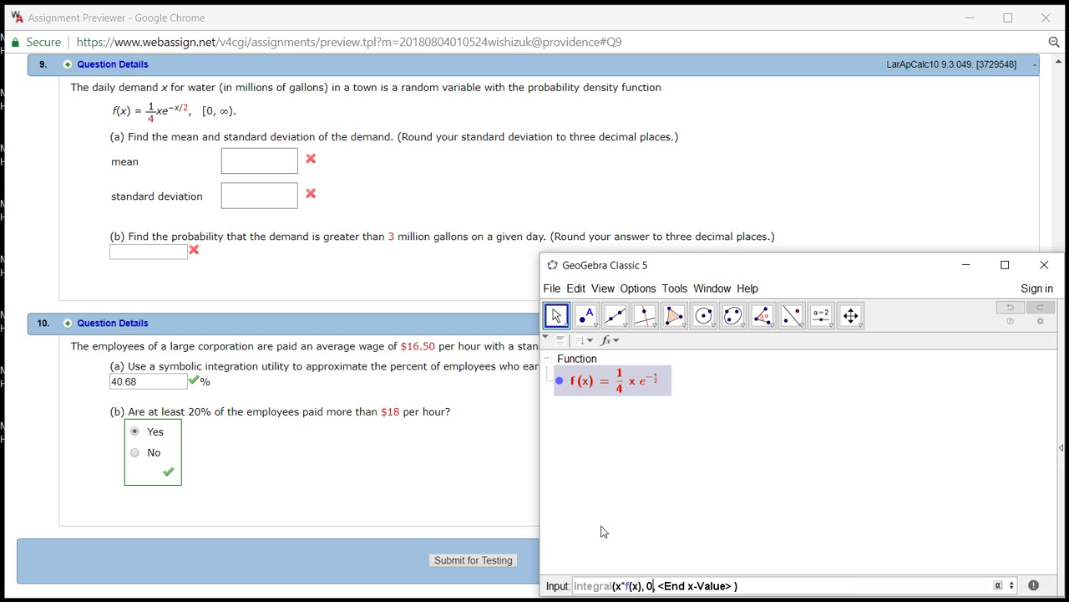
key(Tab)
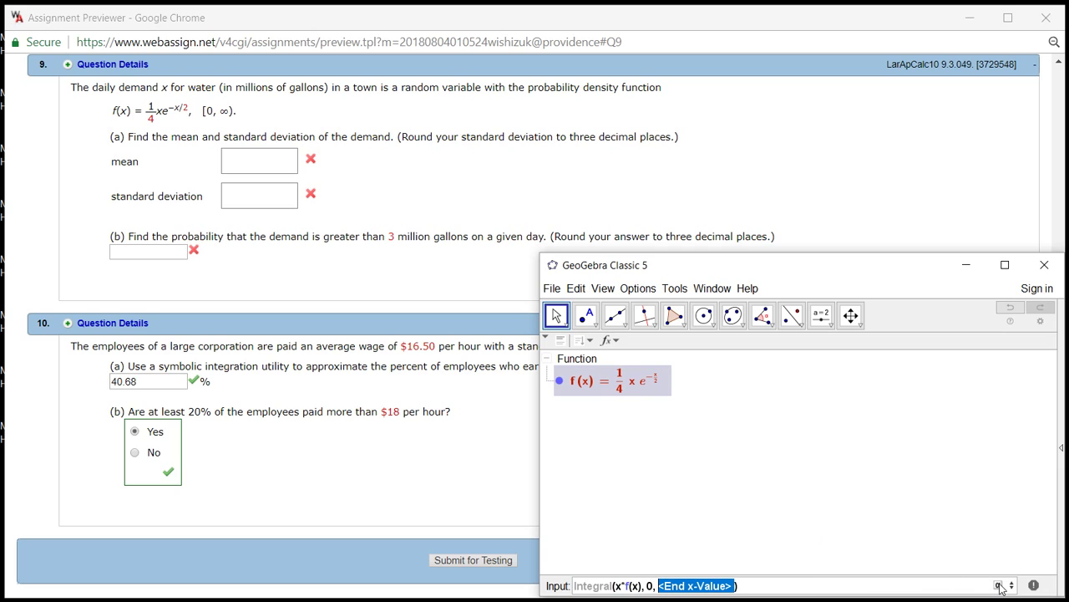
click(999, 585)
click(973, 534)
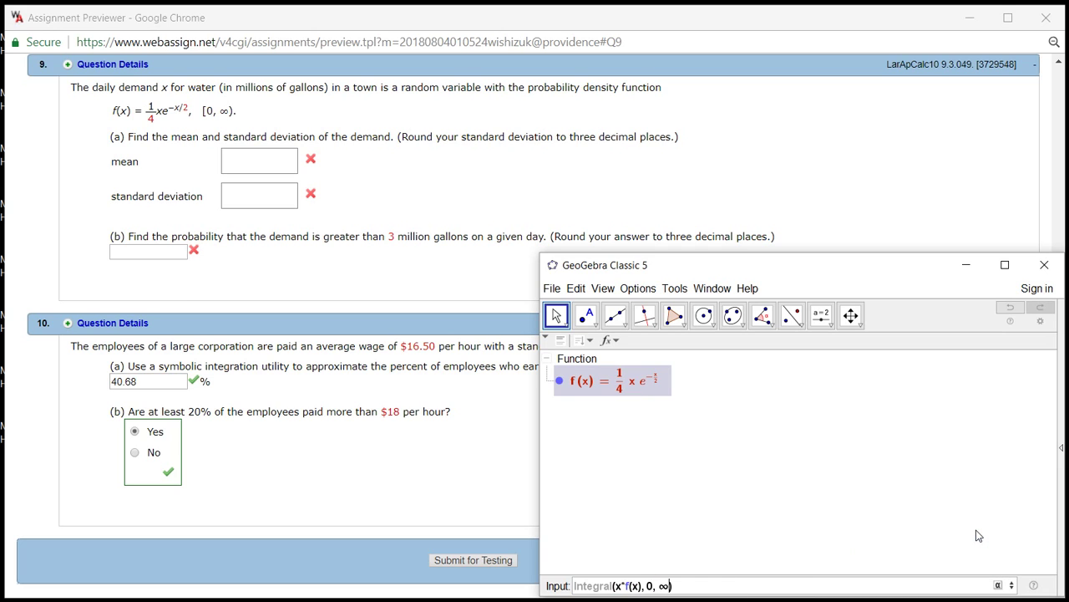
key(Return)
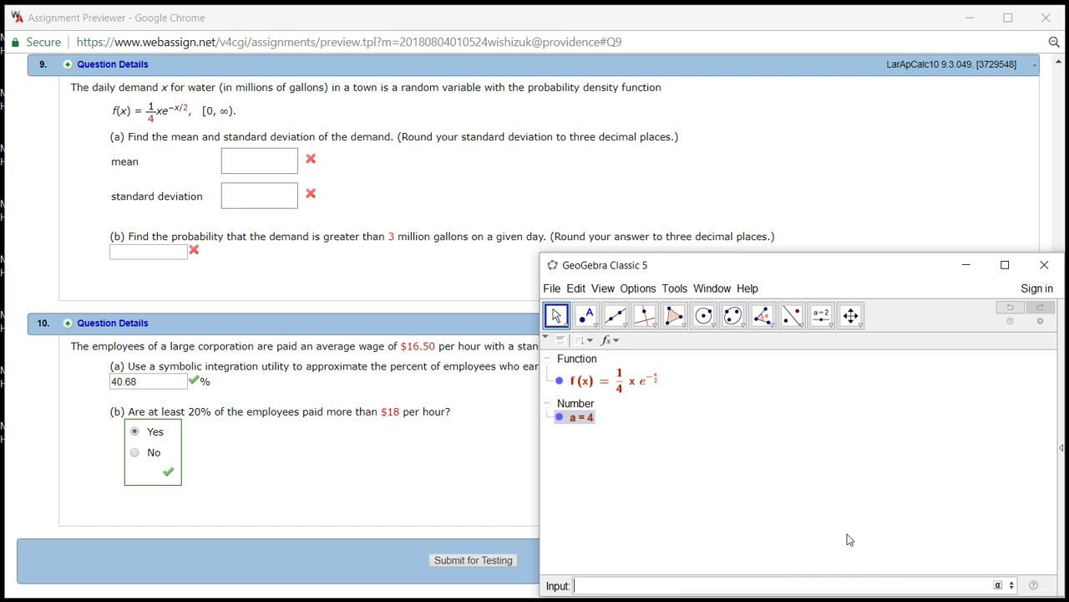
click(257, 162)
text(4)
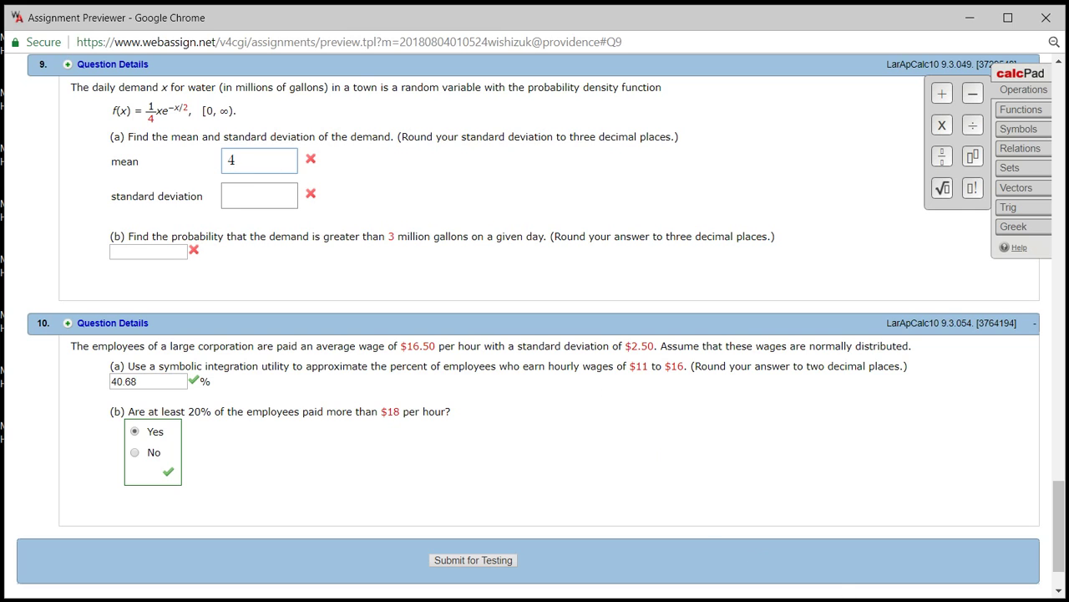
Step: Start an Integral command with the expression (x−4)^2*f(x) for the variance
click(865, 577)
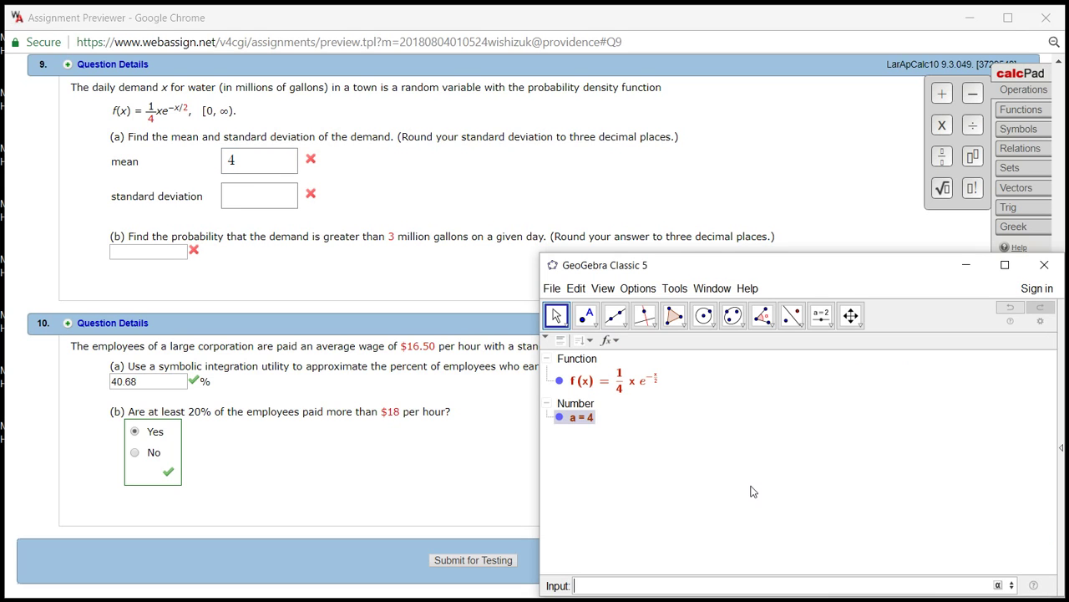
click(626, 580)
click(626, 585)
text(In)
text(t)
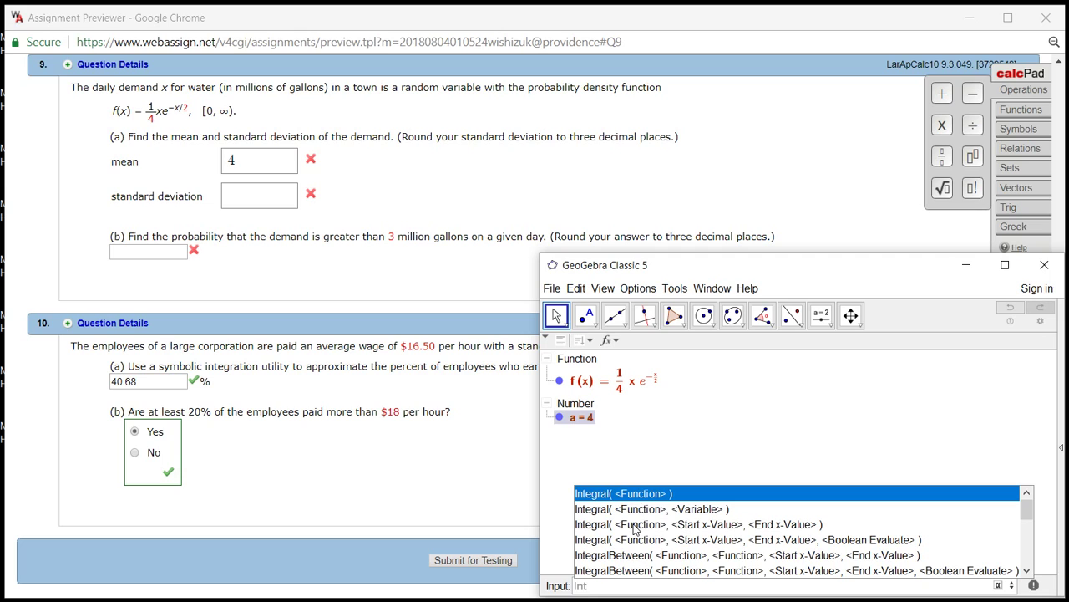
click(633, 525)
key(BackSpace)
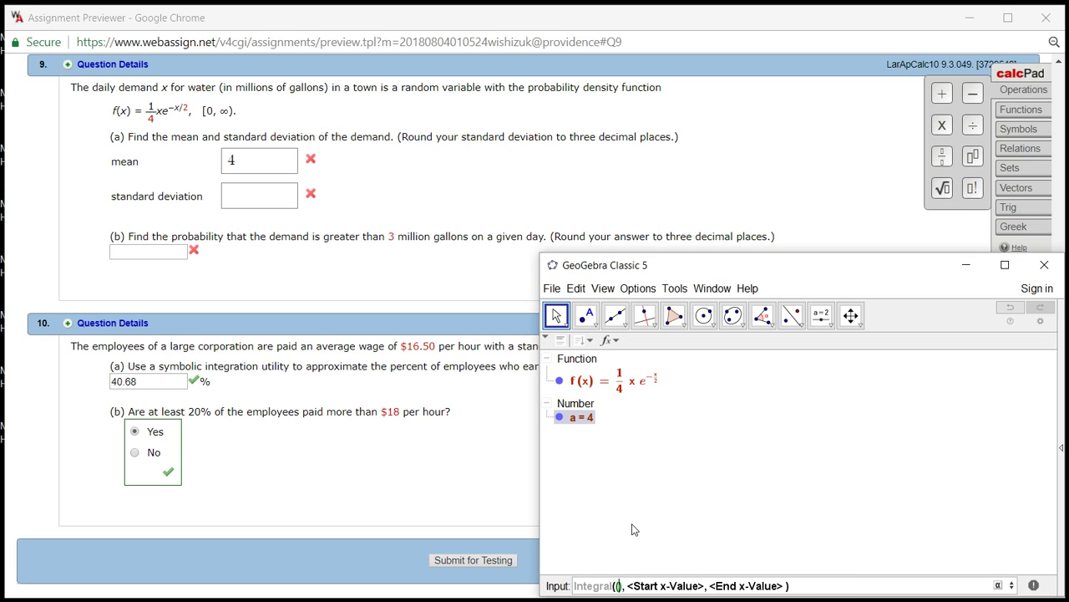
text(x-)
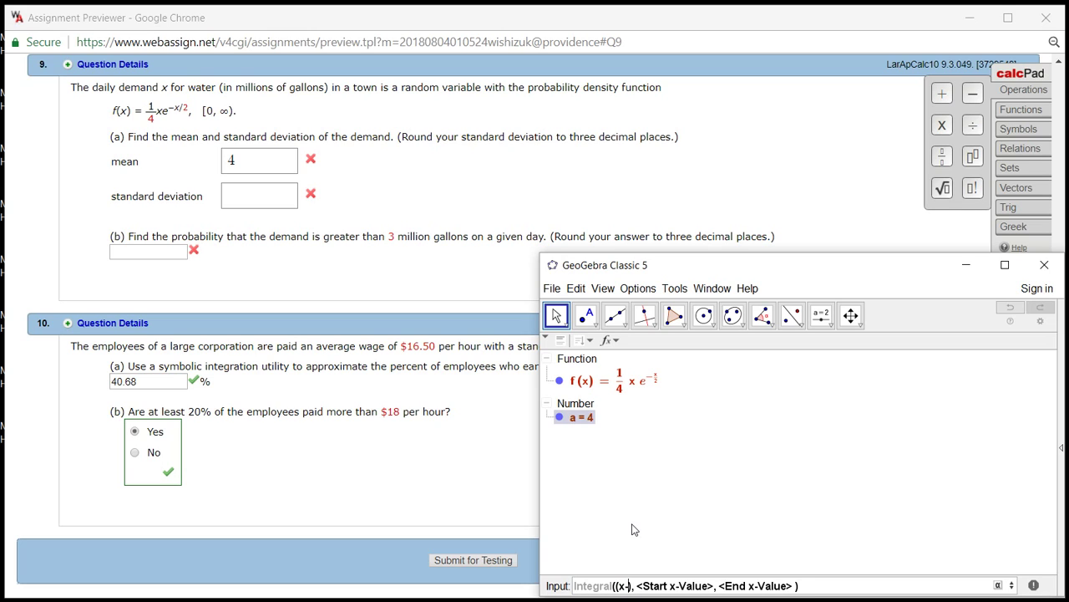
text(4)^)
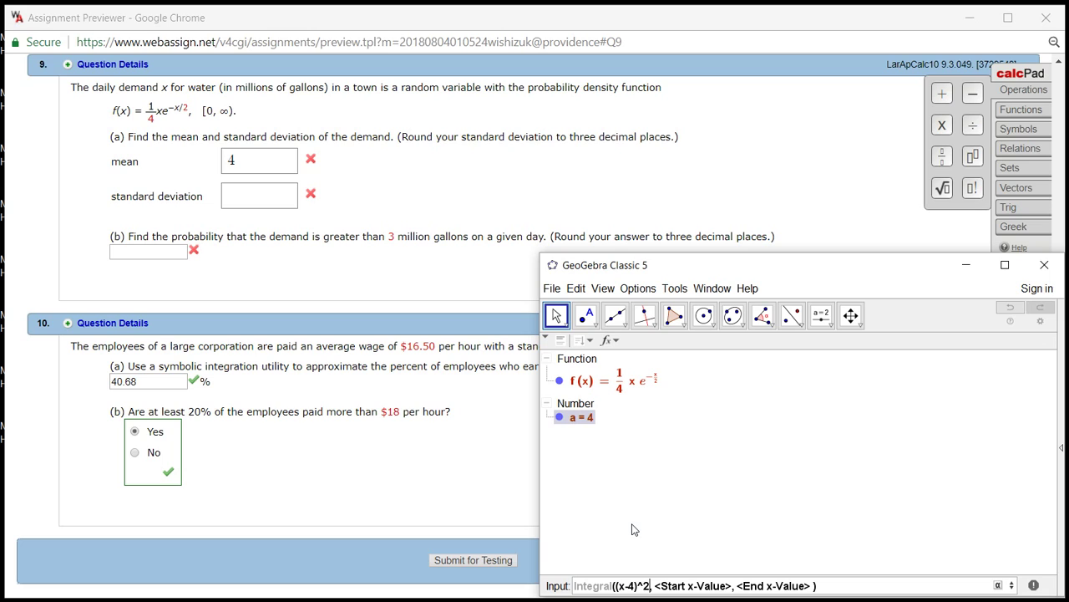
text(2*f(x)
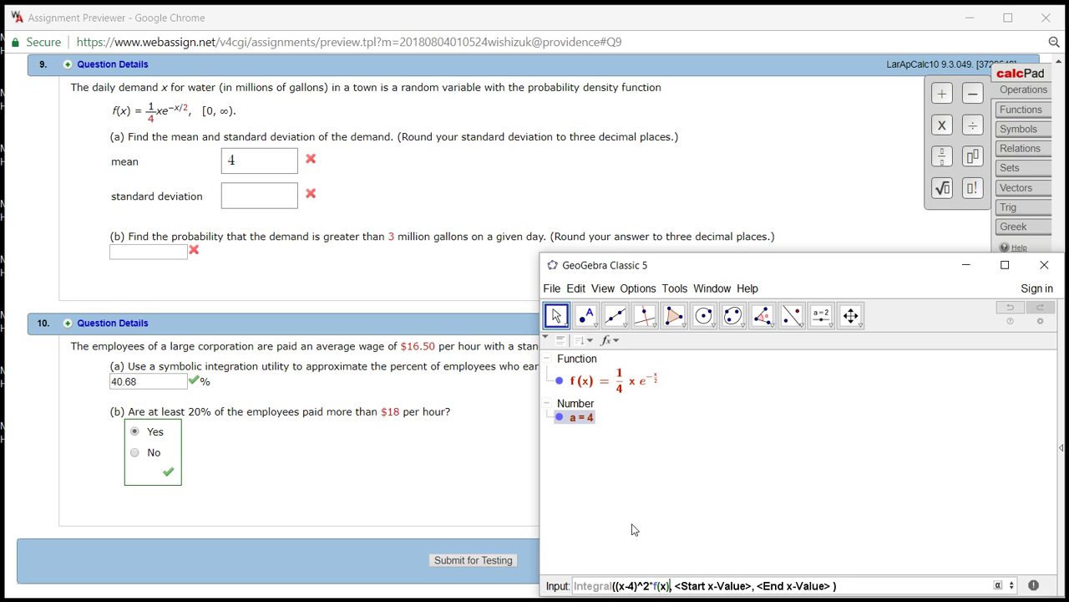
text())
Step: Set the integral limits to 0 and ∞ and evaluate it, giving b = 8
key(Tab)
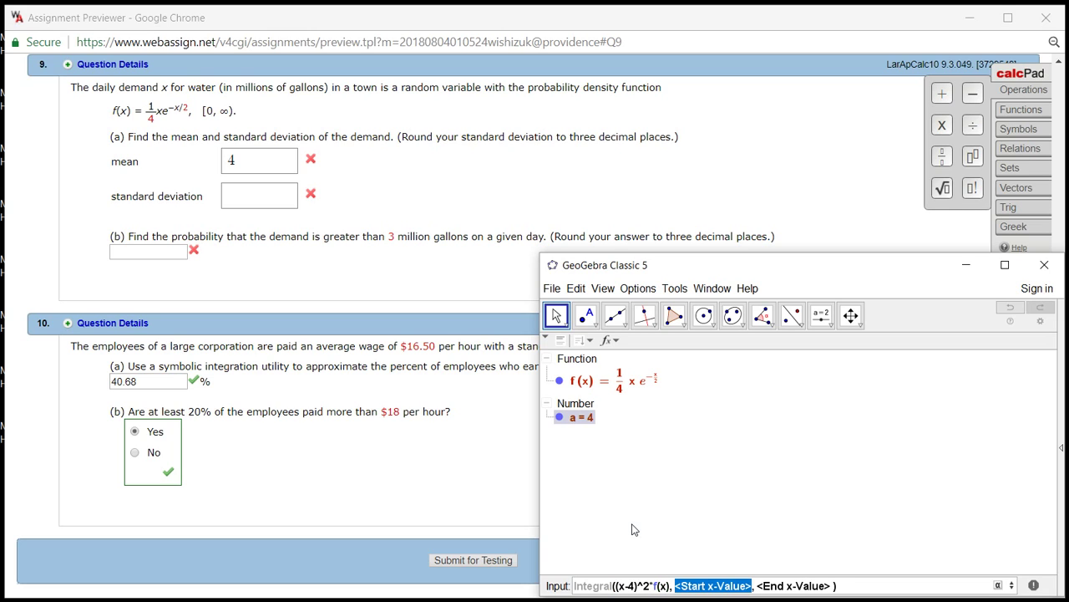
text(0)
key(Tab)
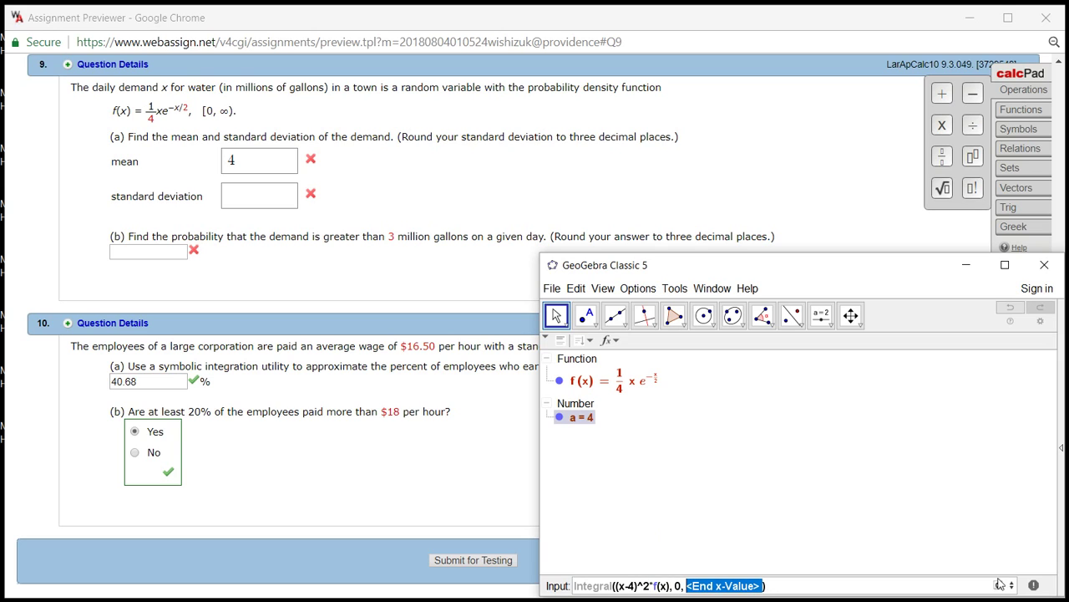
click(1000, 583)
click(977, 536)
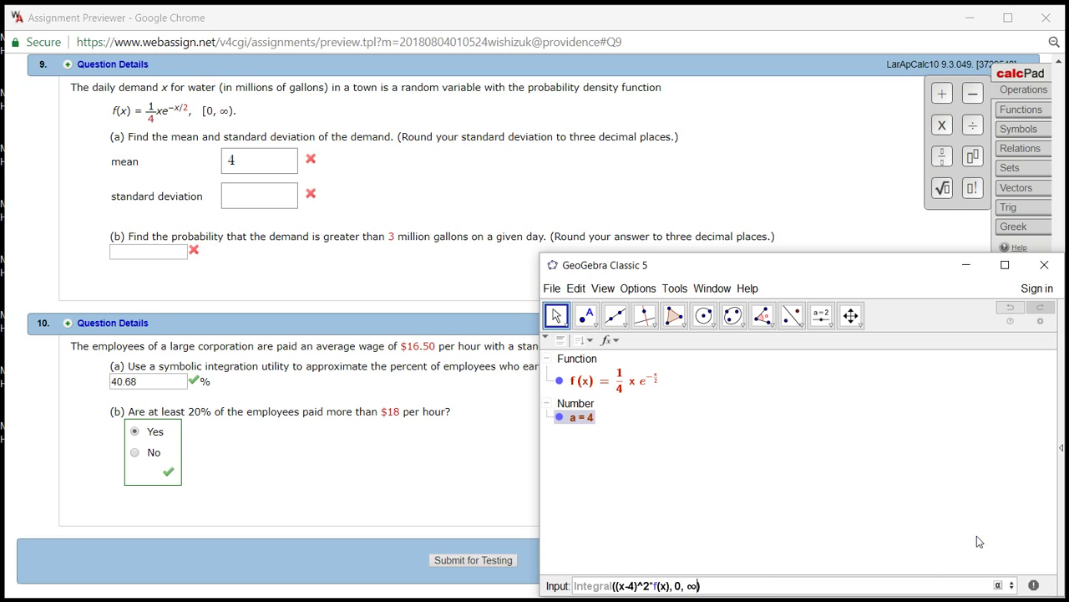
key(Return)
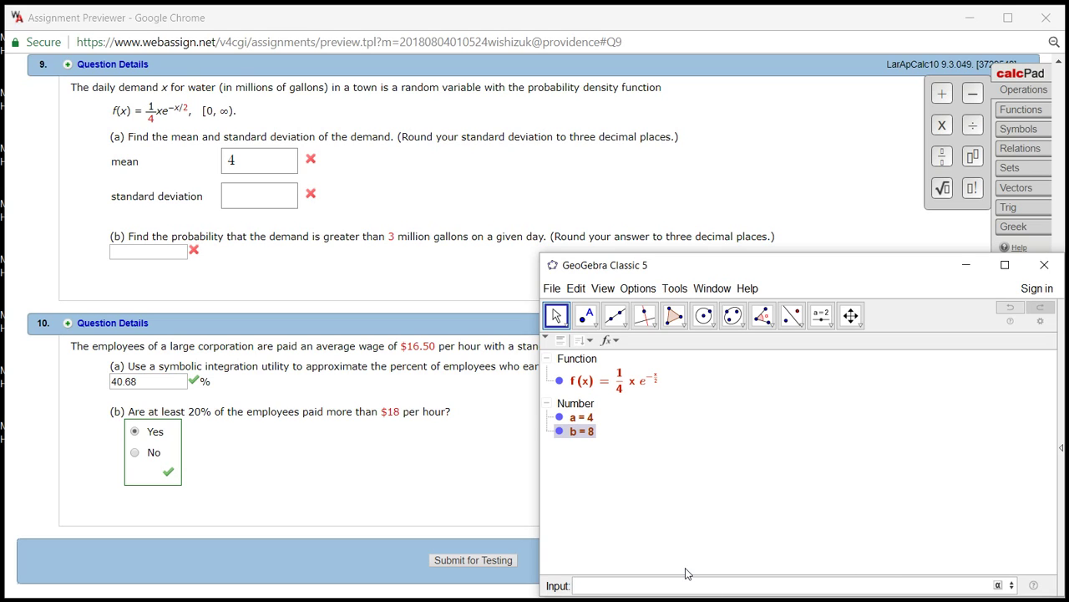
Step: Compute c = sqrt(b) = 2.83, trying then erasing 2sqrt2 in WebAssign's standard deviation box
text(sqrt)
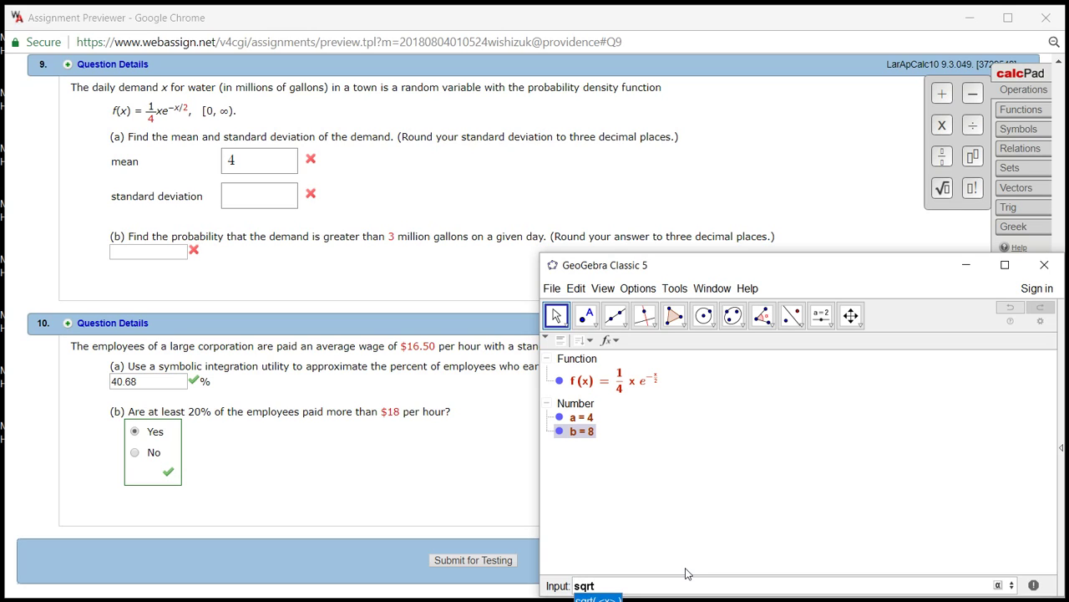
text((b)
key(Return)
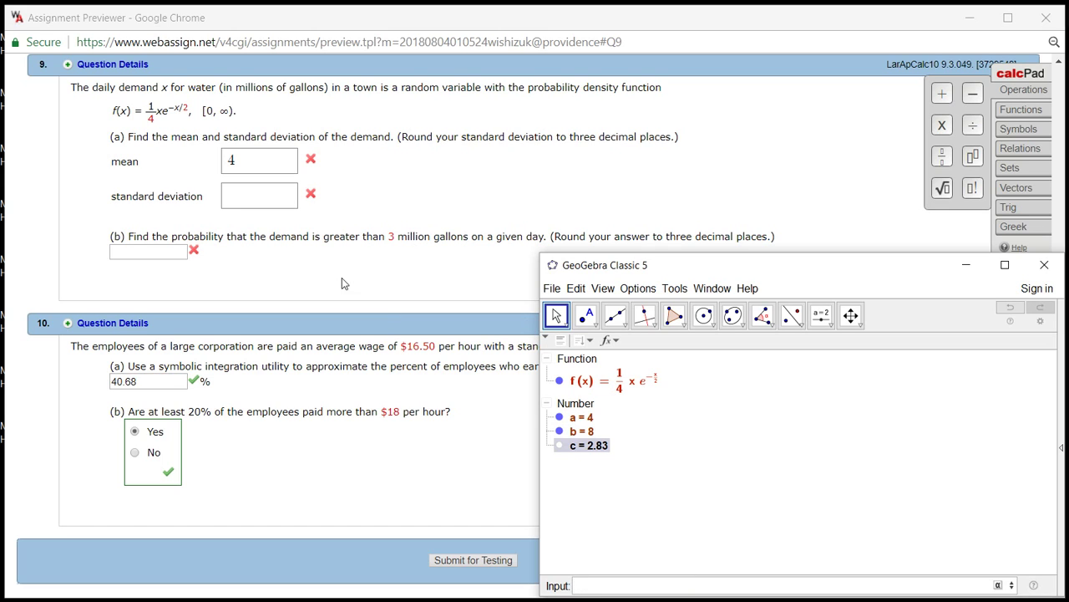
click(242, 199)
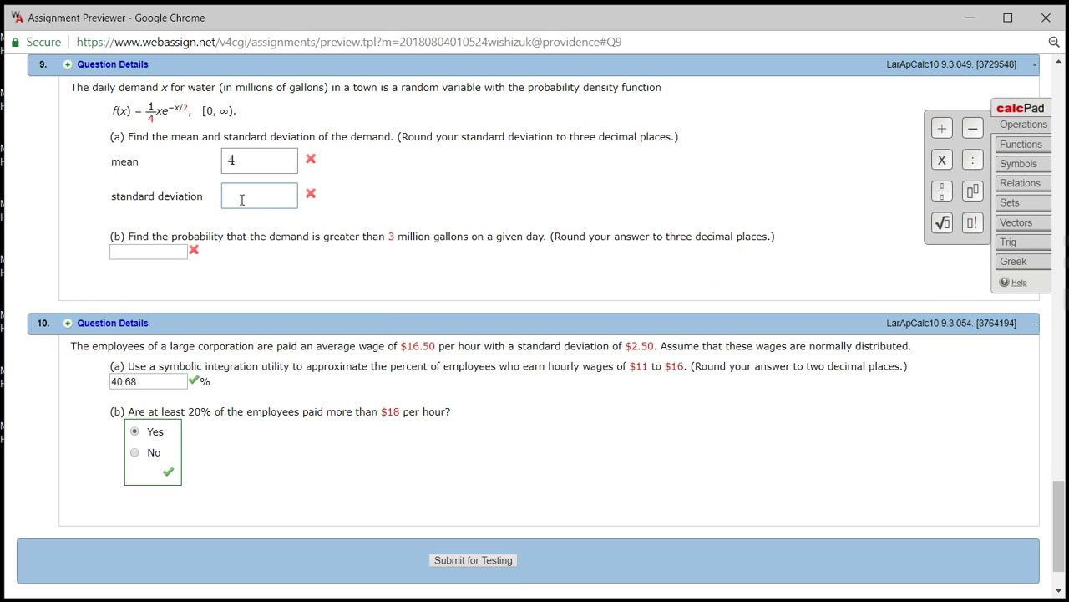
text(2)
text(sqrt)
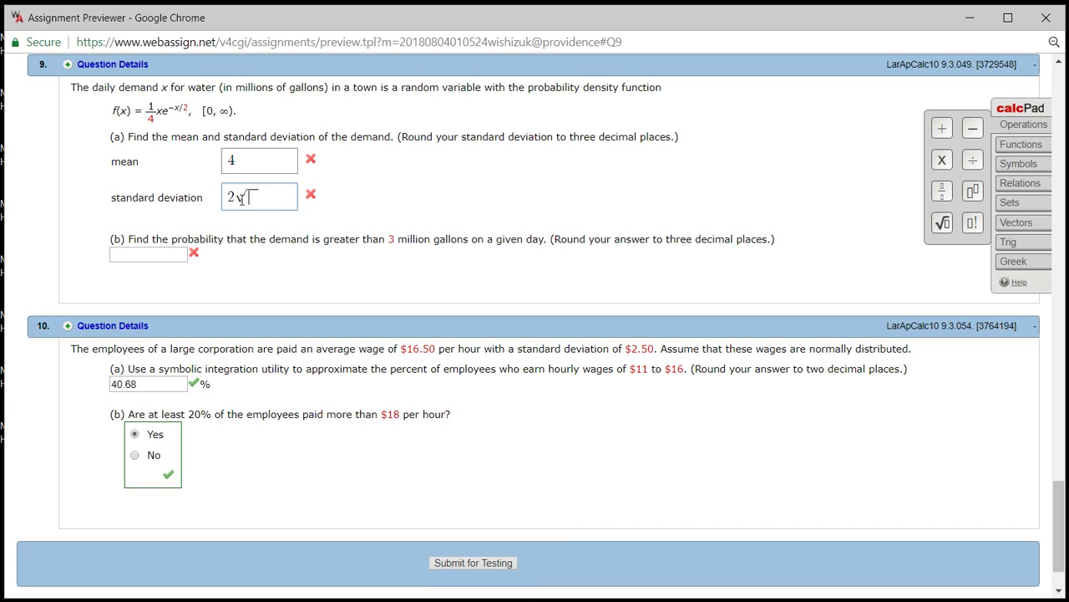
text(2)
key(BackSpace)
key(BackSpace)
key(BackSpace)
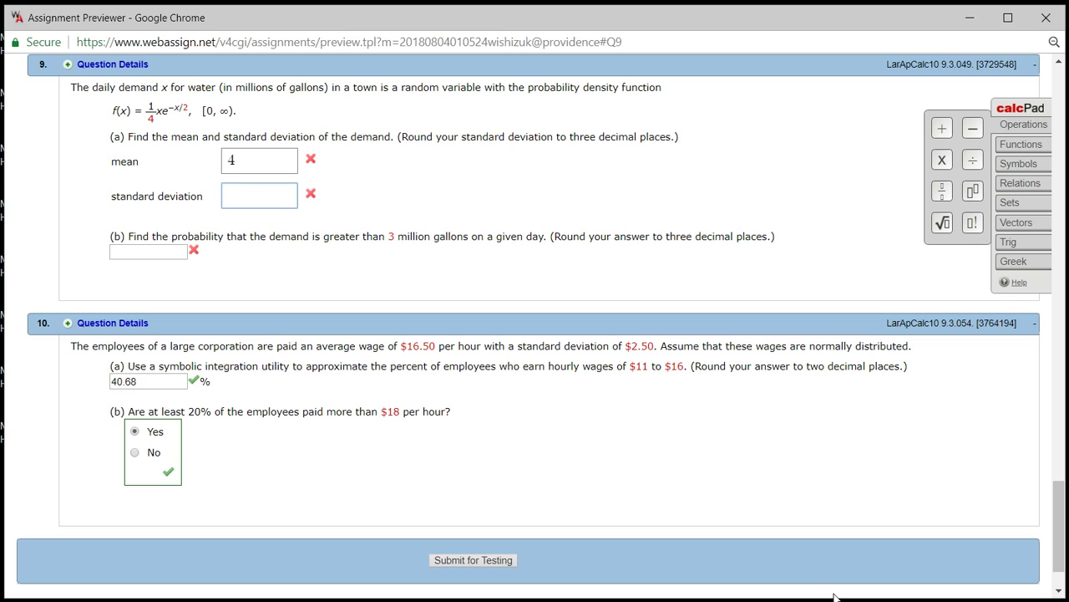
click(837, 597)
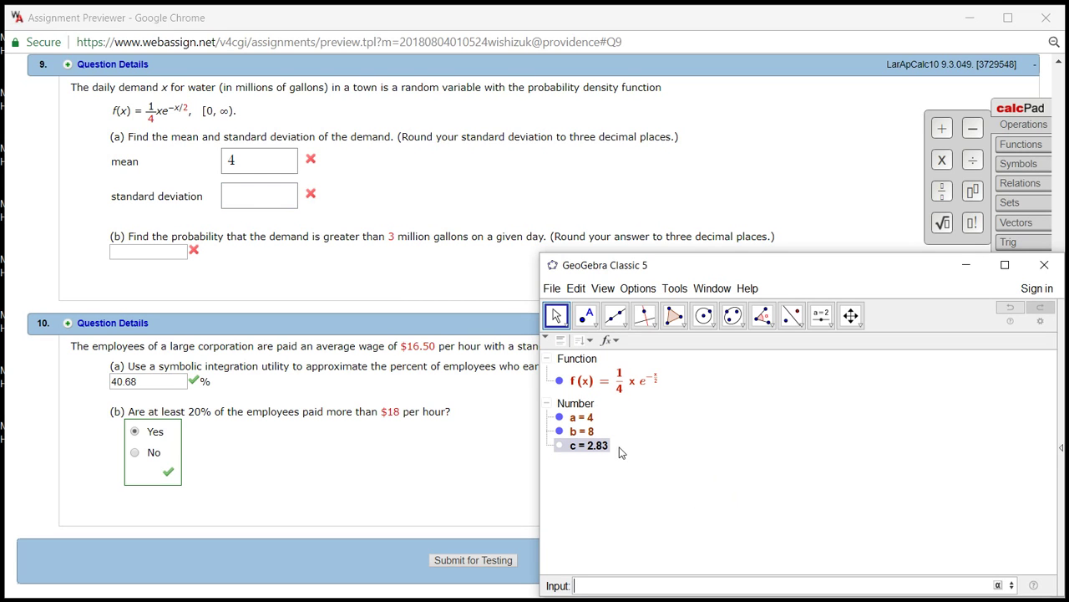
Step: Round results to 3 decimal places so c shows 2.828, and enter 2.828 as the standard deviation
click(628, 292)
mouse_move(663, 308)
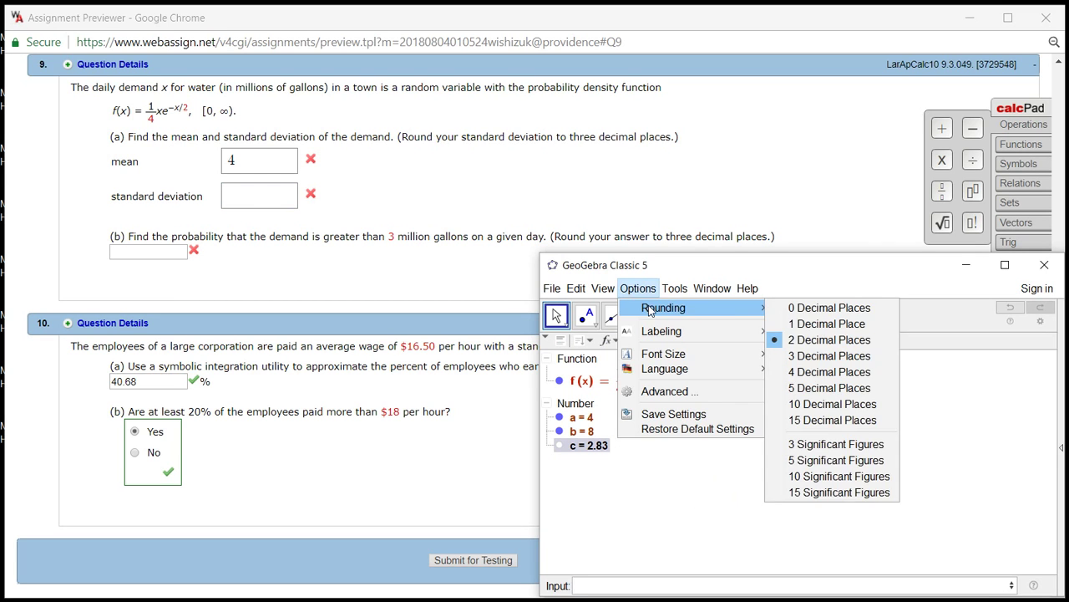
click(798, 358)
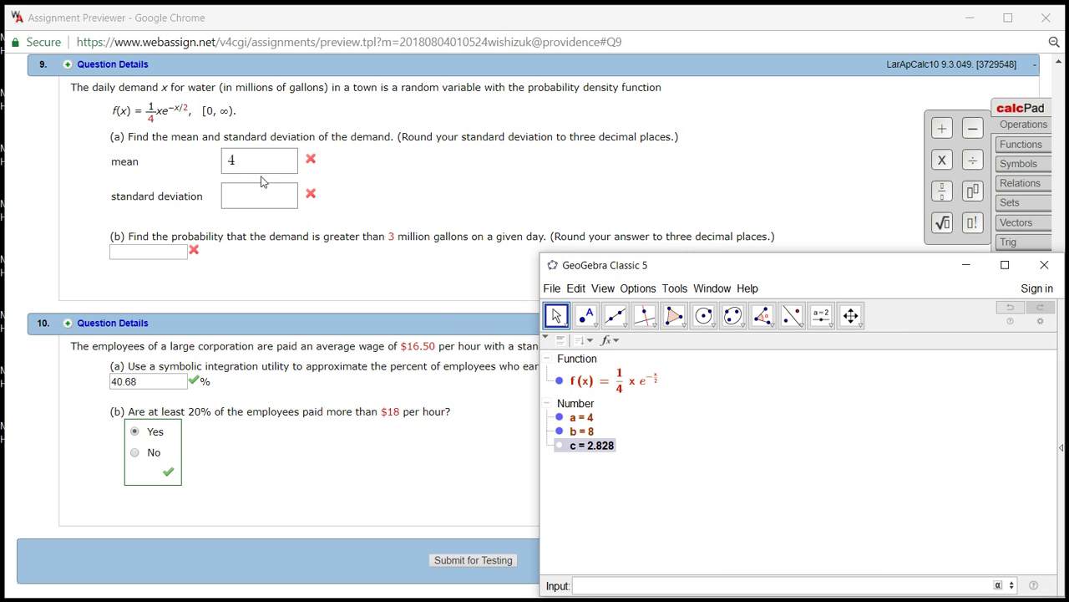
click(233, 197)
text(2)
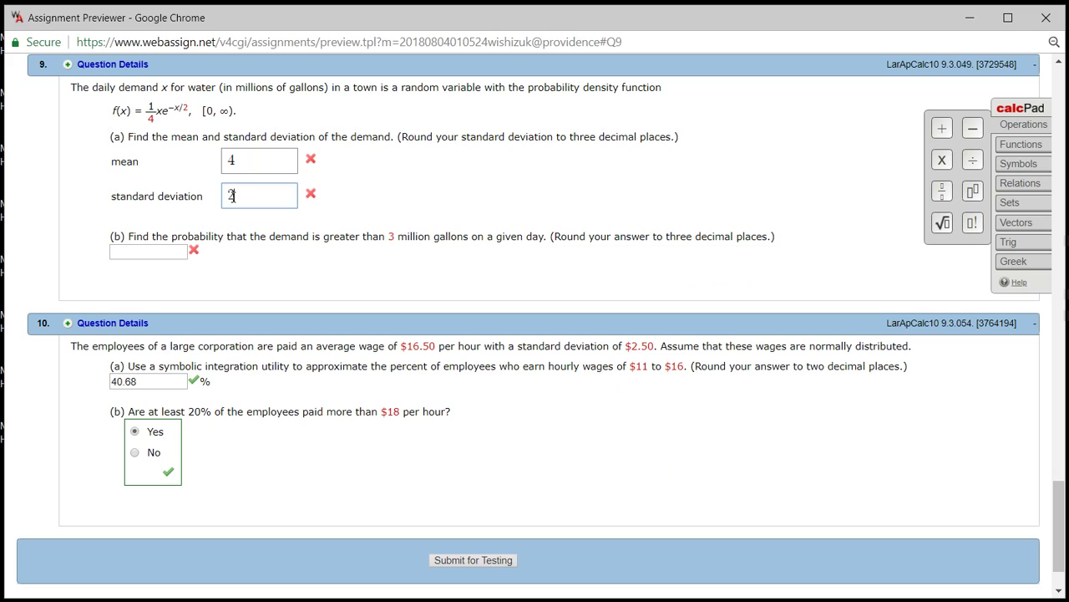
text(.828)
Step: Integrate f from 3 to ∞ in GeoGebra, giving the probability d = 0.558
click(840, 597)
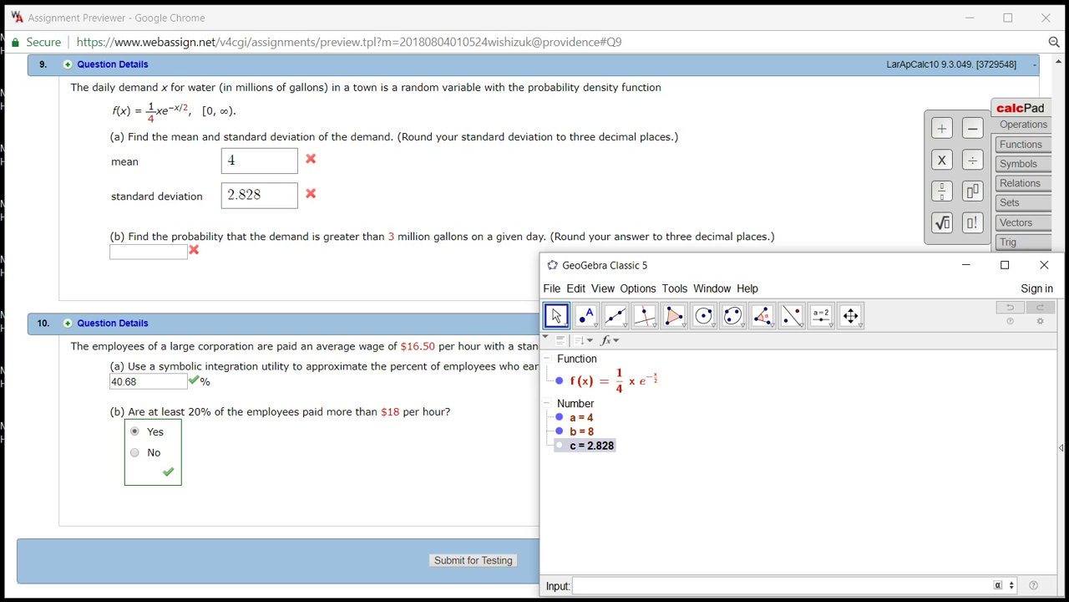
click(605, 584)
text(Int)
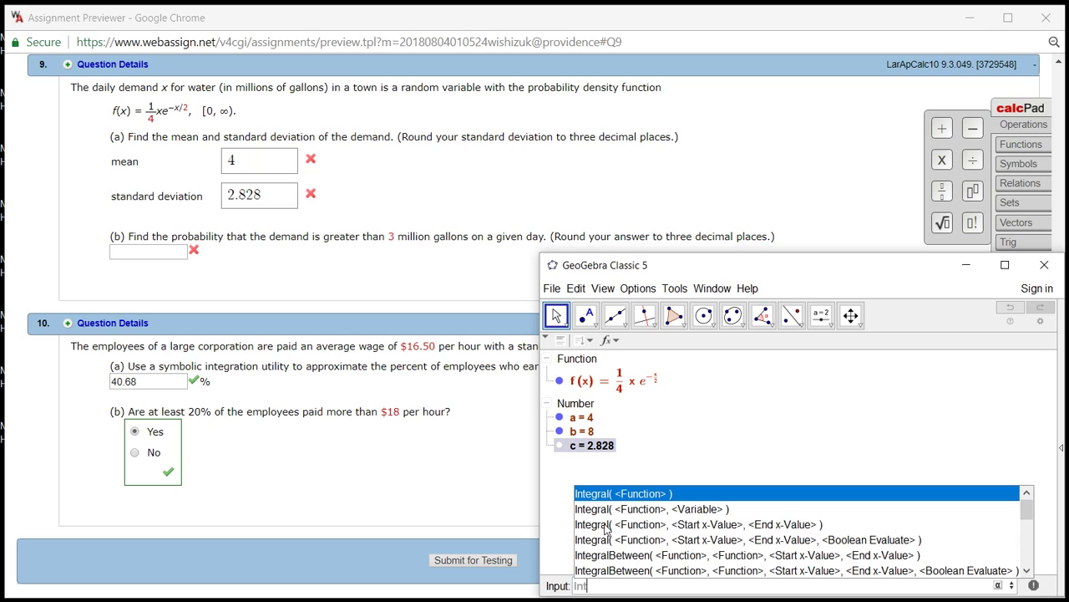
click(605, 525)
text(f)
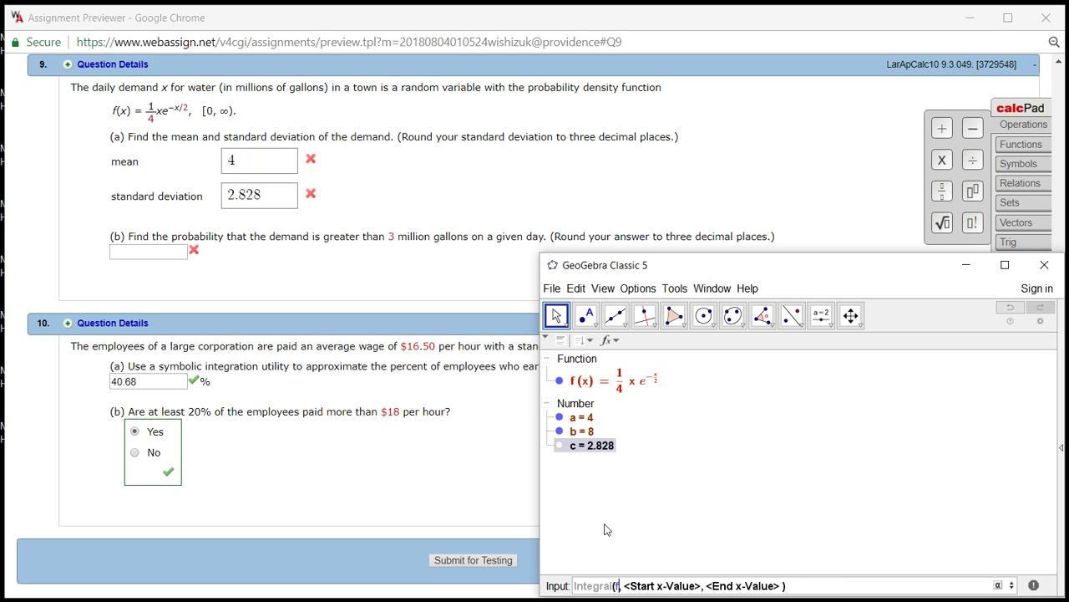
key(Tab)
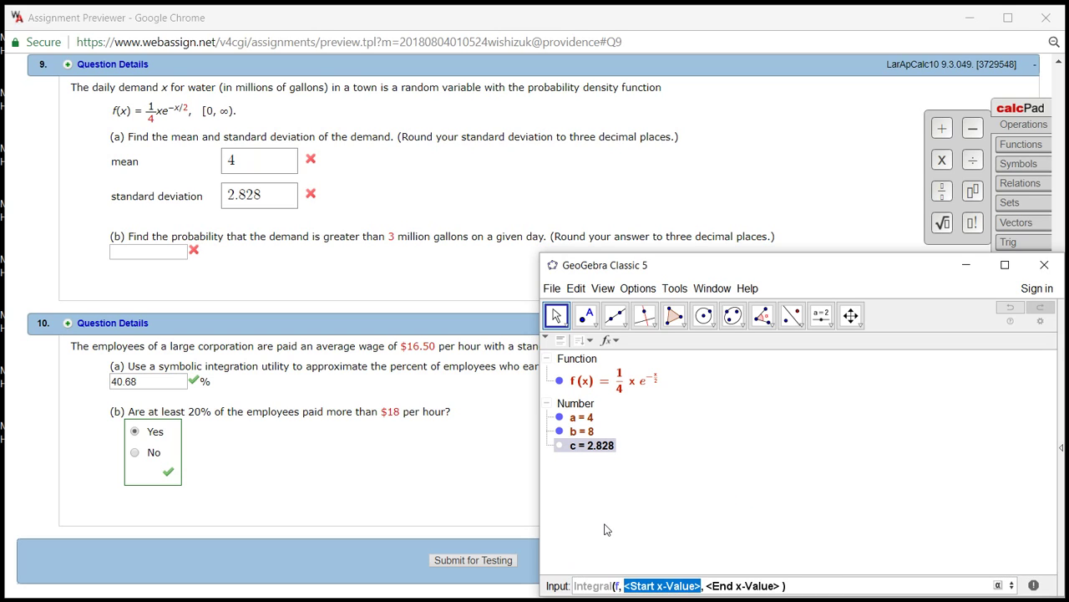
text(3)
key(Tab)
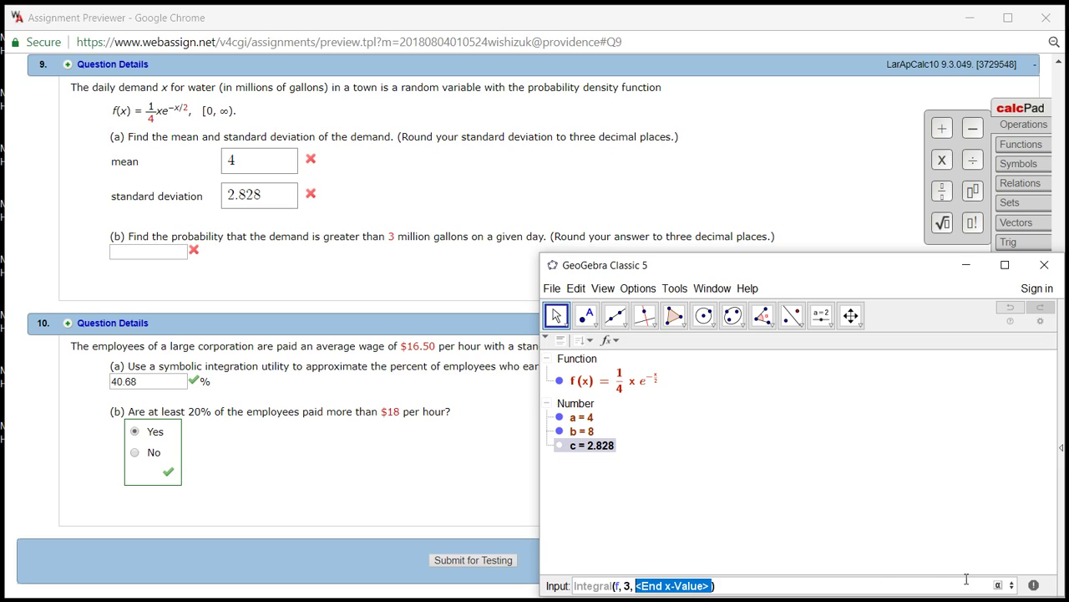
click(1000, 587)
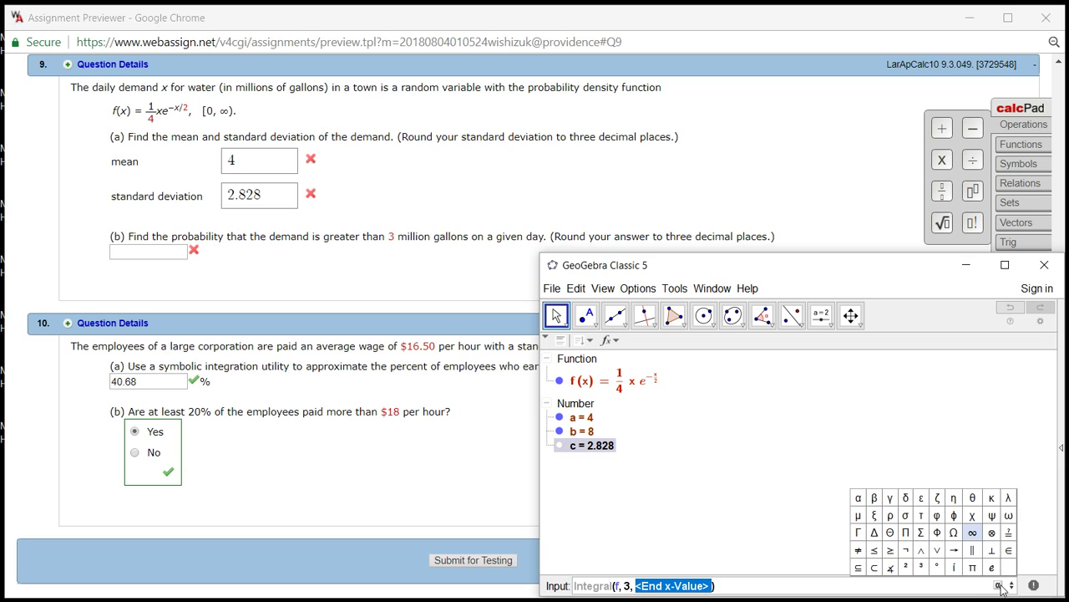
click(973, 532)
key(Return)
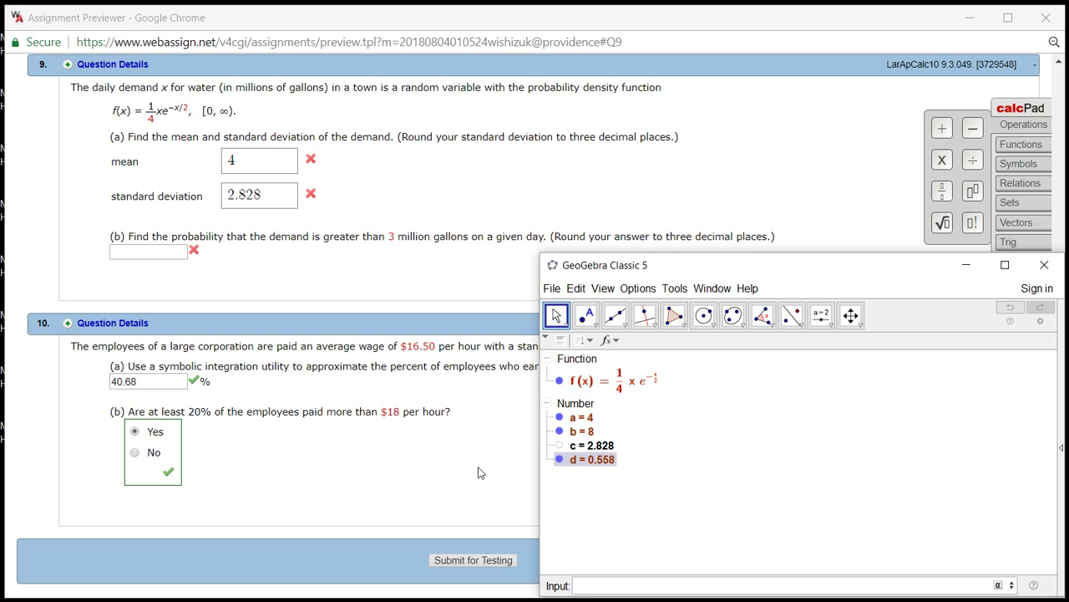
Step: Enter 0.558 for part (b) and submit the answers for grading
click(146, 253)
text(0.)
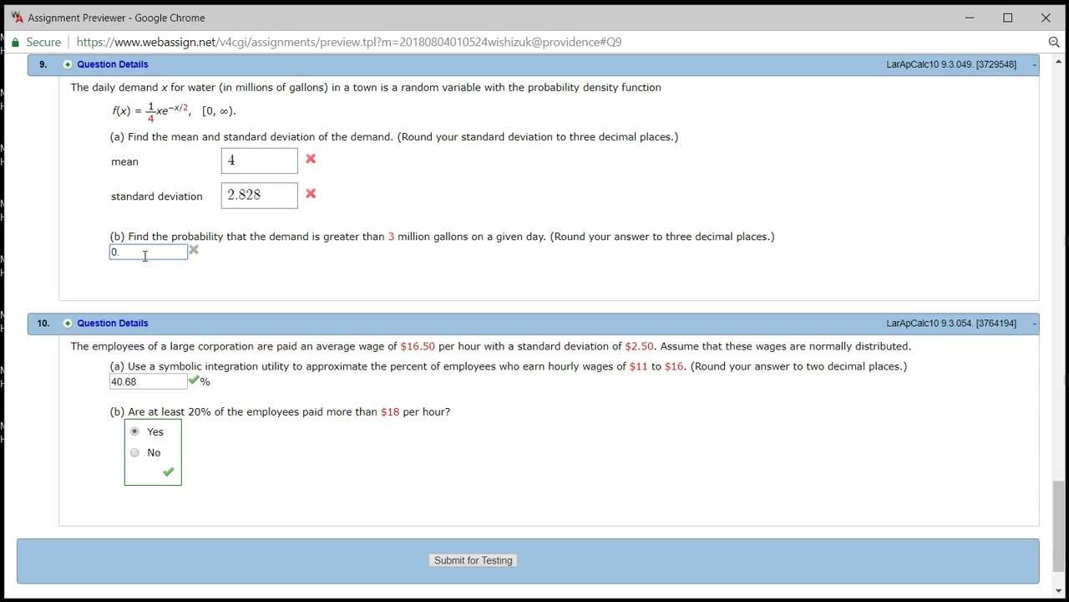
text(558)
click(454, 560)
click(865, 572)
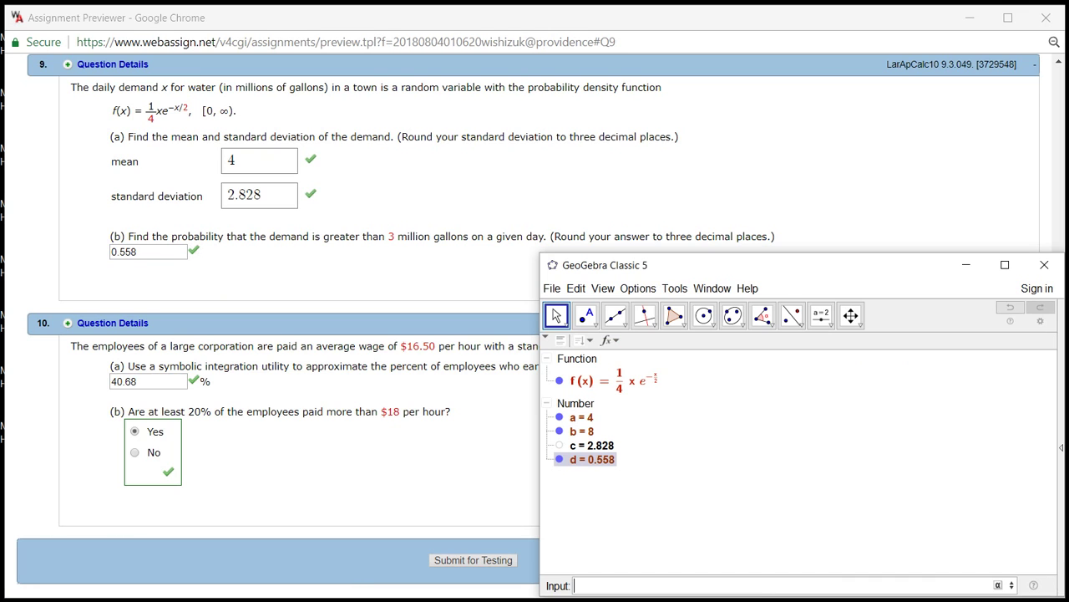